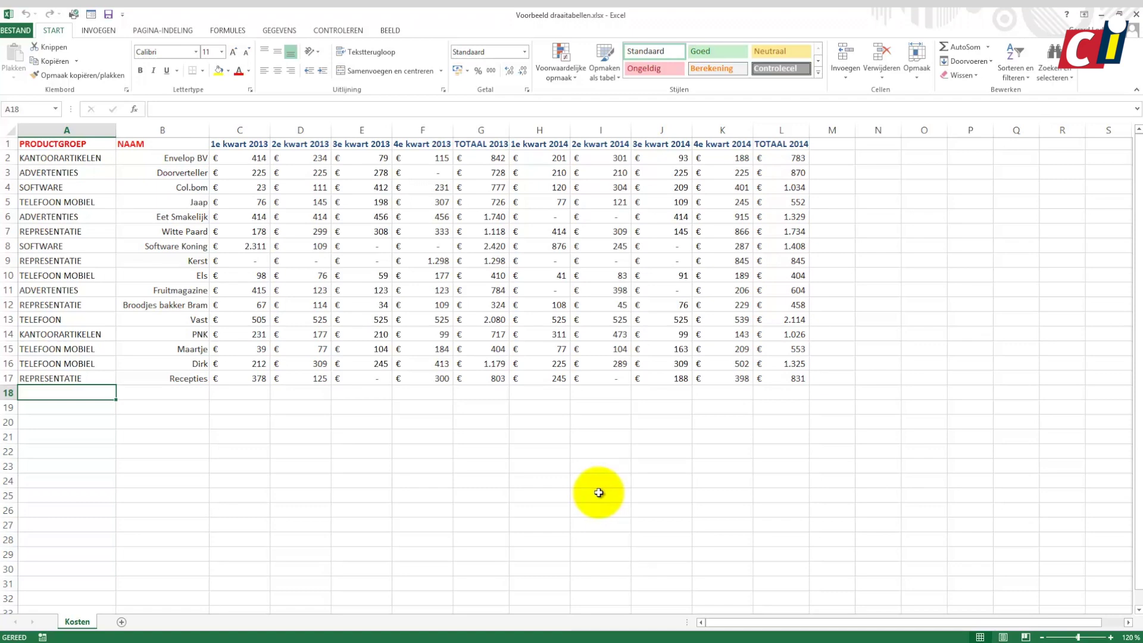
Select cell F14 in the Kosten cost table and show the INVOEGEN commands
click(438, 340)
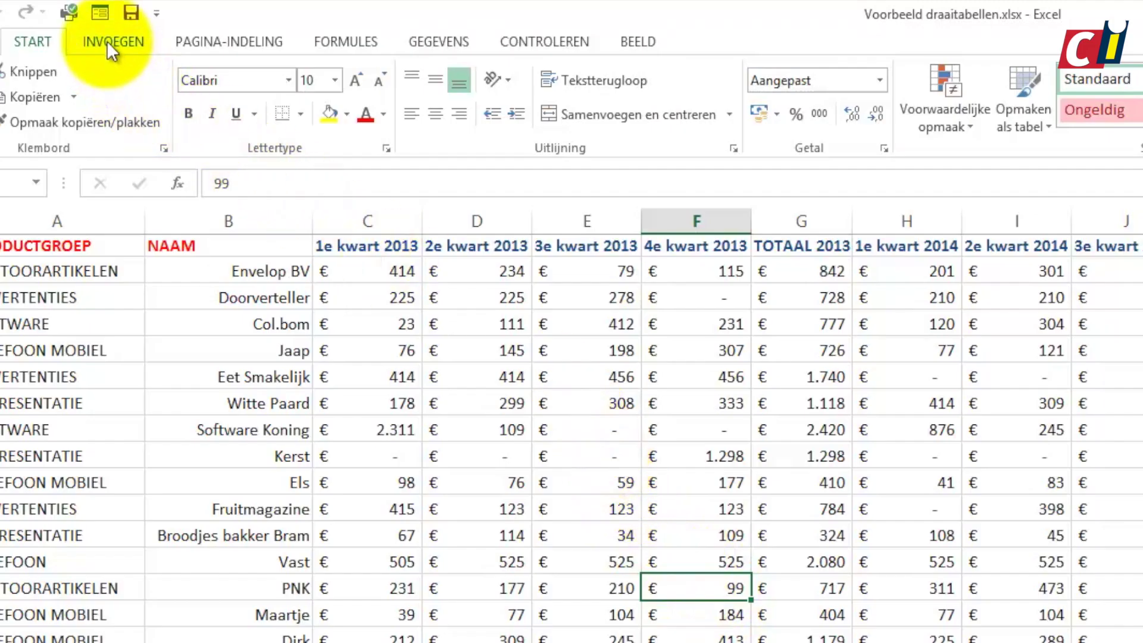
click(106, 39)
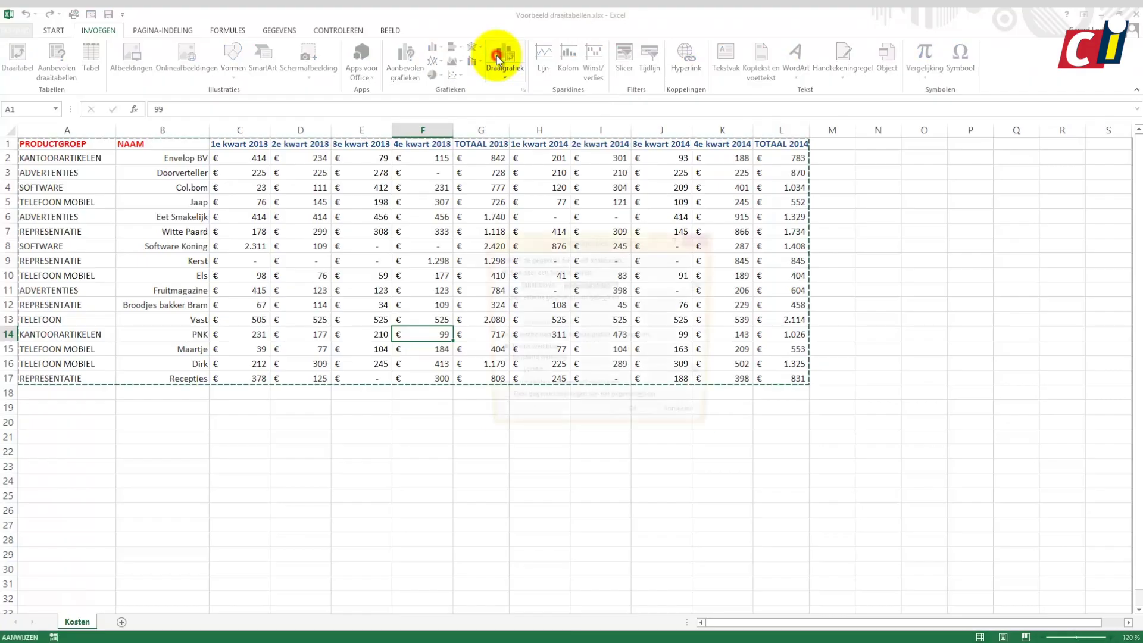
Insert a pivot chart on a new sheet charting TOTAAL 2013 and TOTAAL 2014 per PRODUCTGROEP
click(830, 86)
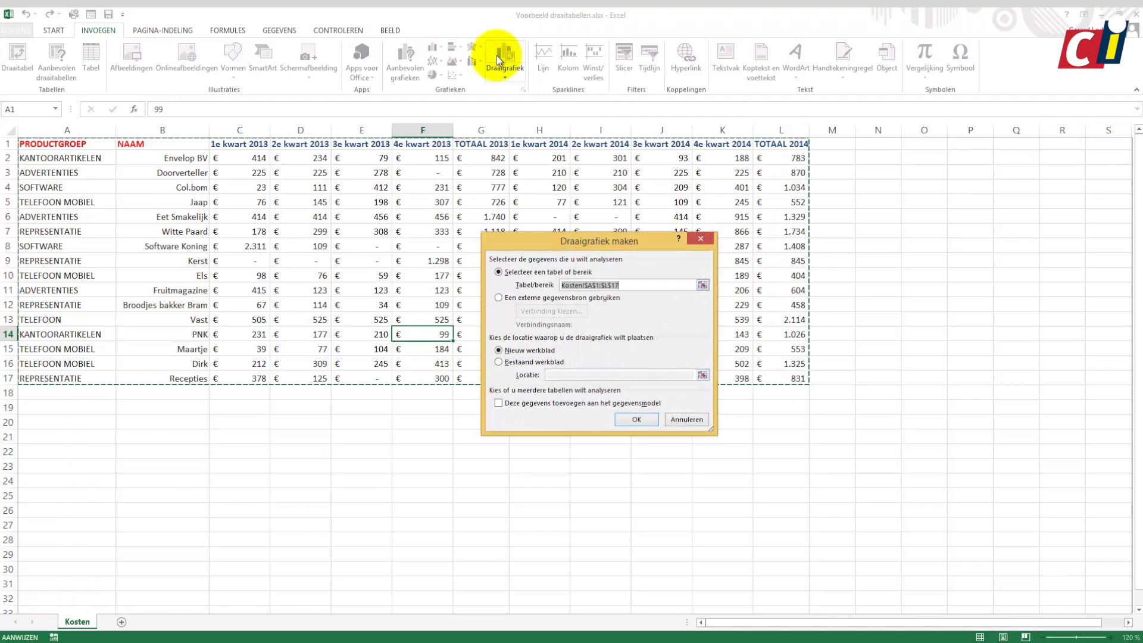
click(637, 419)
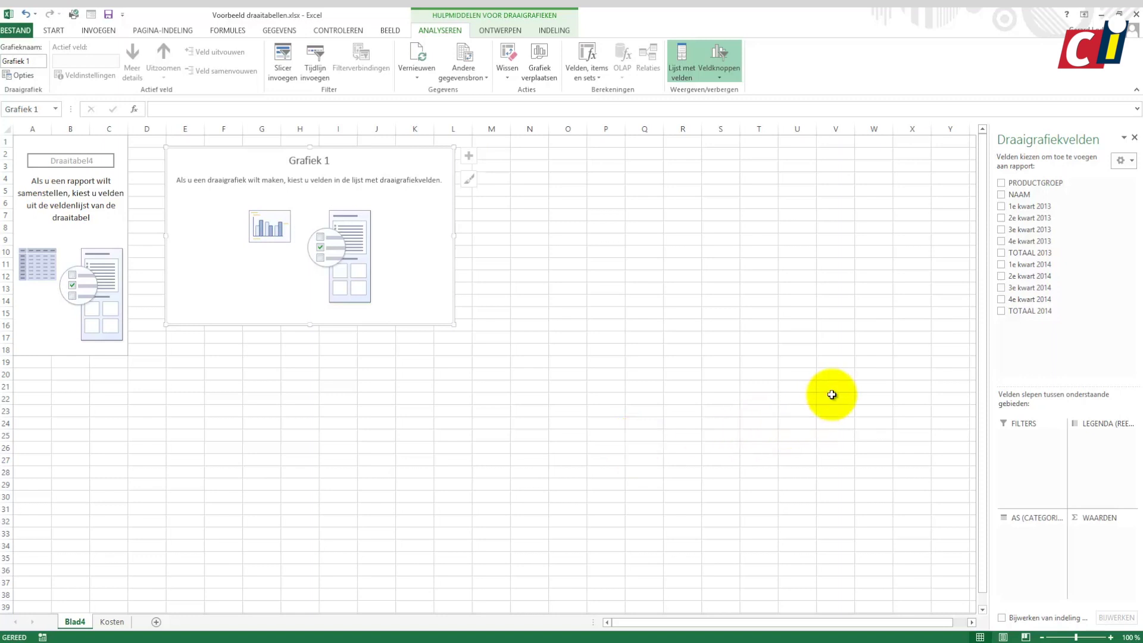
click(1001, 182)
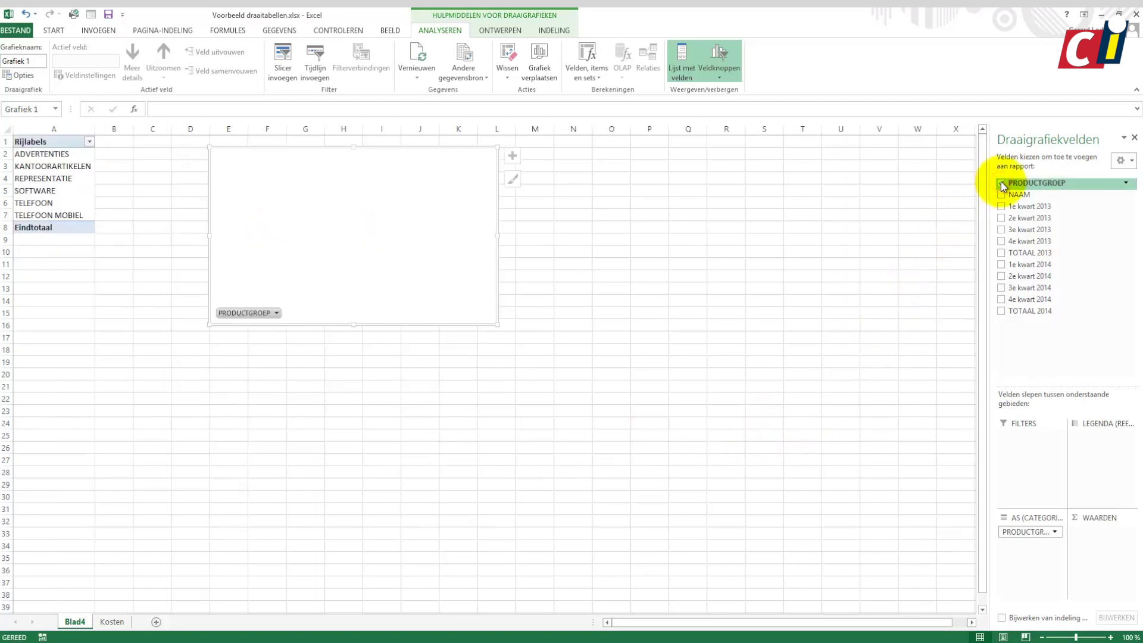
click(1001, 253)
click(1001, 310)
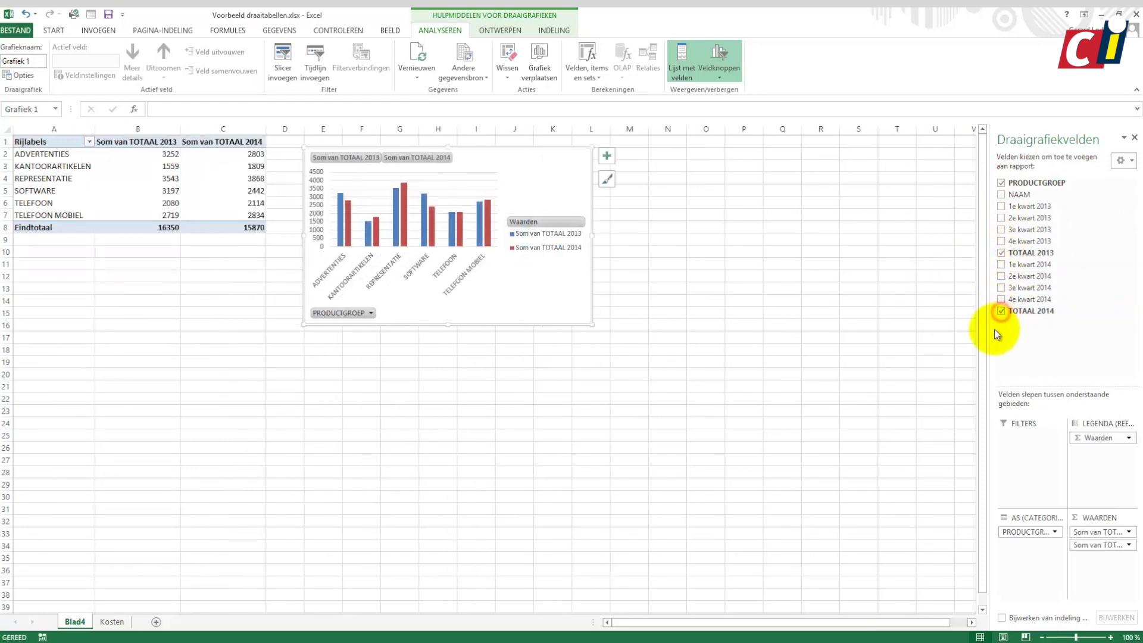
Enlarge the chart, move PRODUCTGROEP into the legend, and place the chart below the pivot table
drag(593, 325, 695, 422)
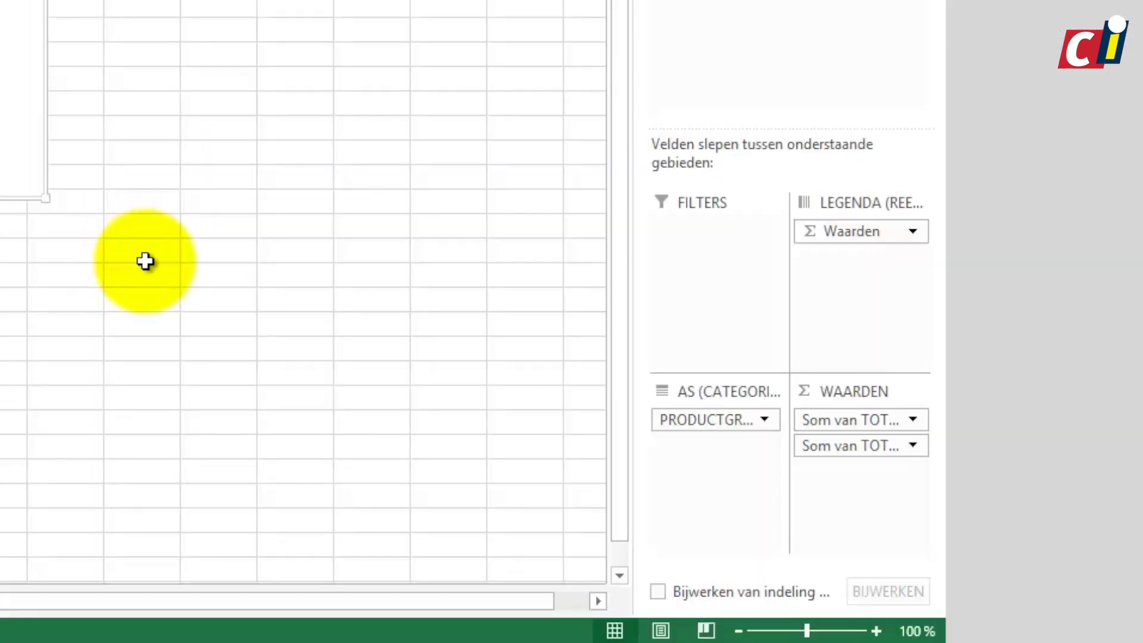
drag(725, 420, 866, 285)
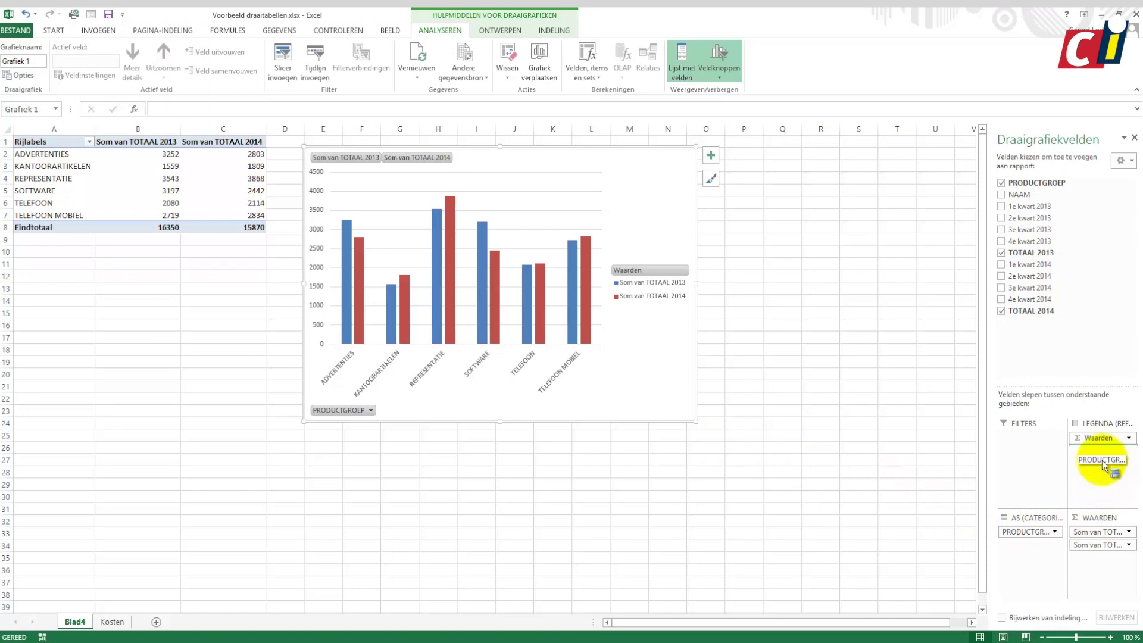
drag(1104, 464, 1102, 465)
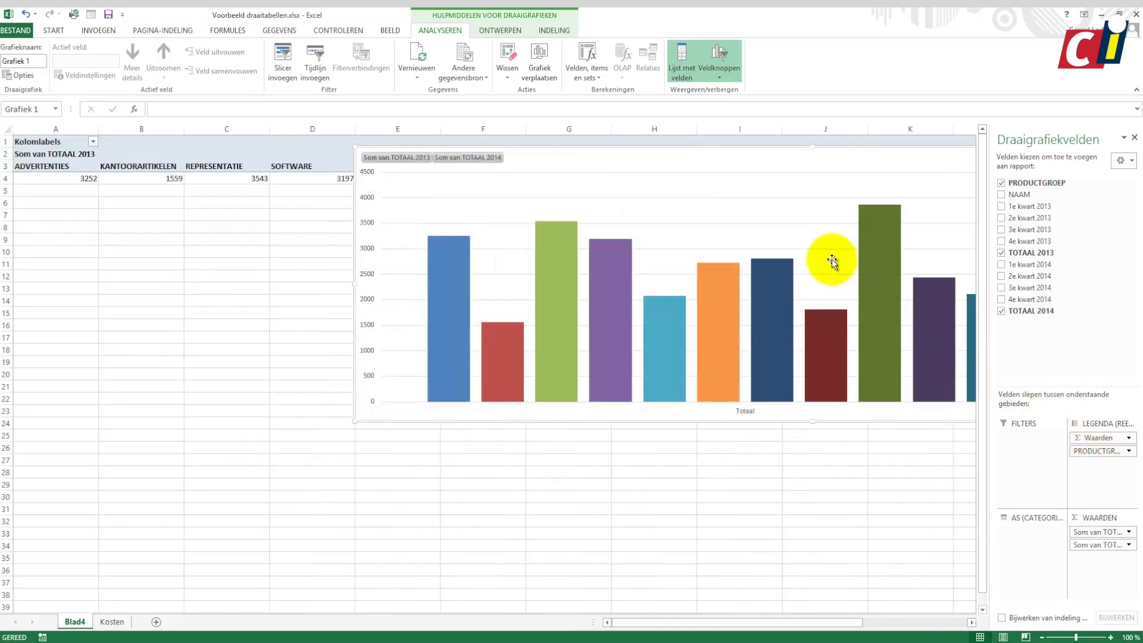
drag(743, 148, 411, 266)
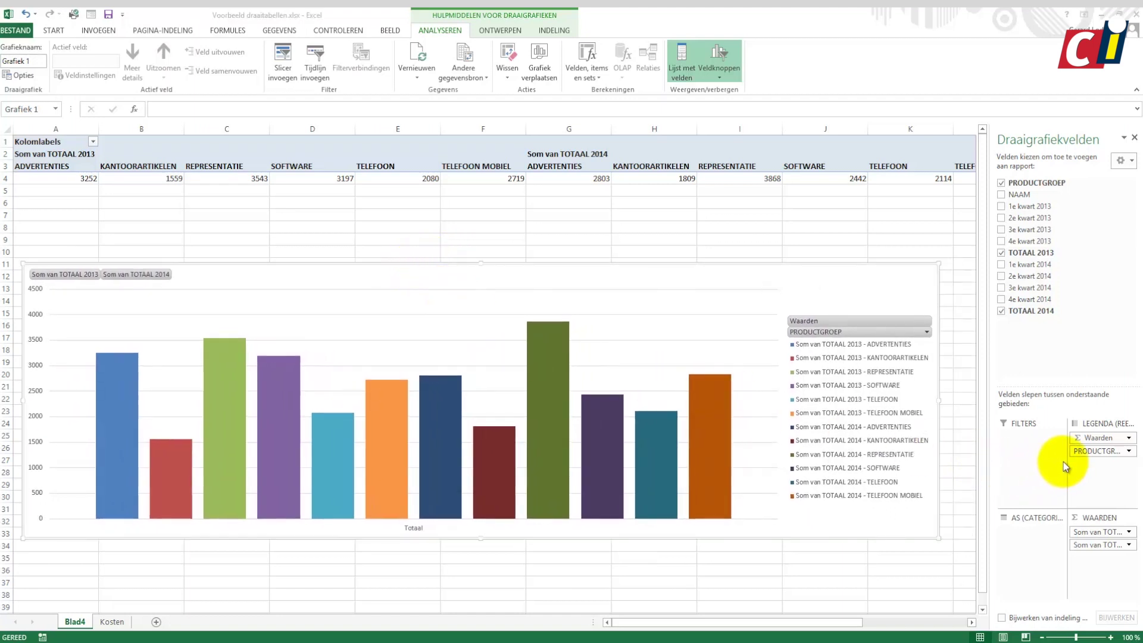
Order PRODUCTGROEP above Waarden in the legend and add NAAM as the chart axis
click(1095, 451)
drag(1096, 451, 1100, 436)
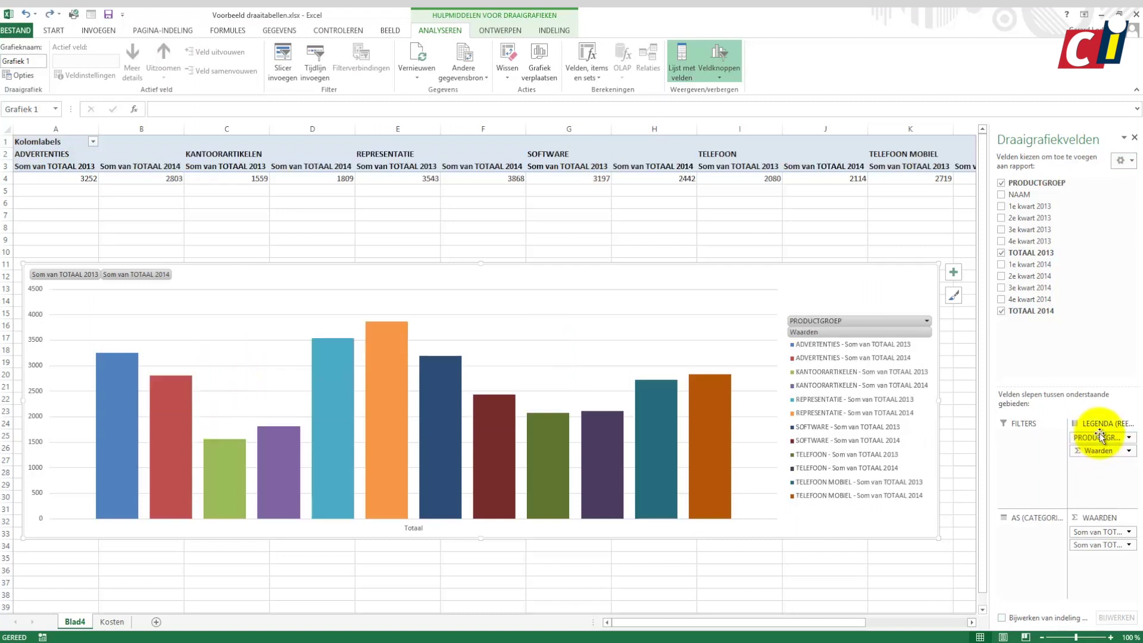
drag(1100, 436, 1102, 437)
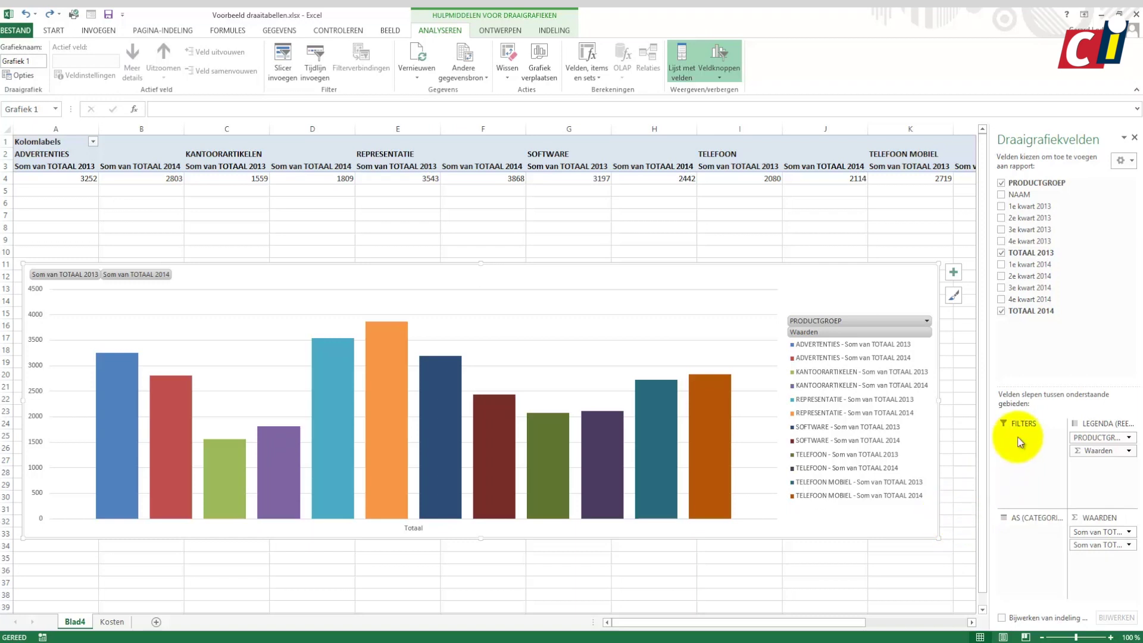
click(1002, 194)
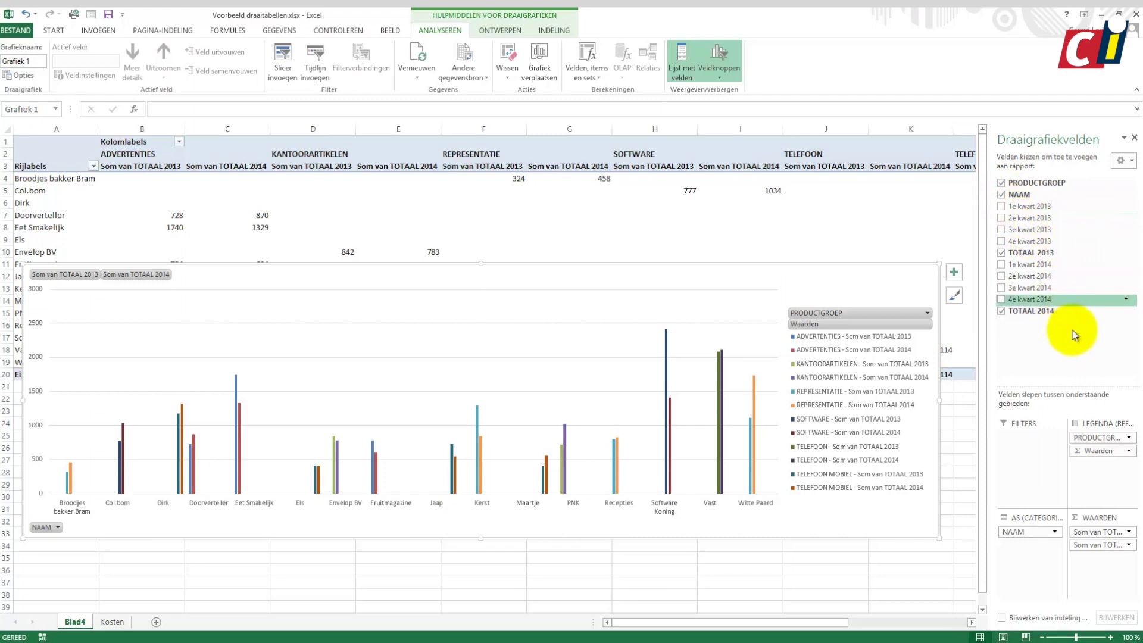
Move NAAM from the axis into the legend so each series splits per name
mouse_move(1025, 531)
mouse_down()
mouse_move(1071, 507)
mouse_move(1089, 446)
mouse_up()
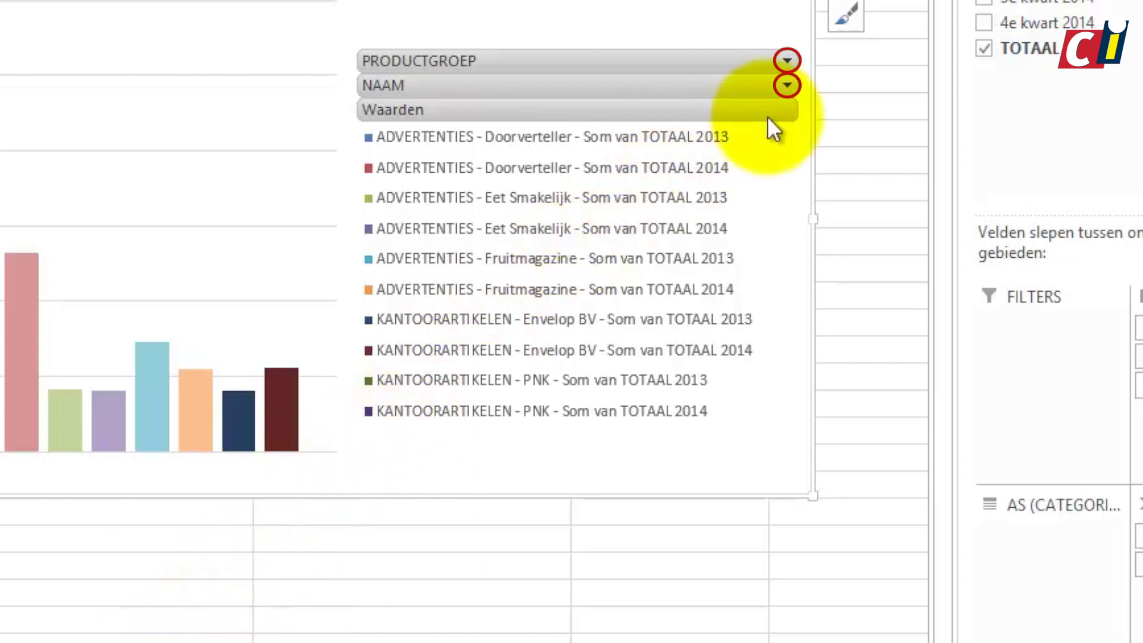
Filter PRODUCTGROEP to only the TELEFOON and TELEFOON MOBIEL groups
click(786, 85)
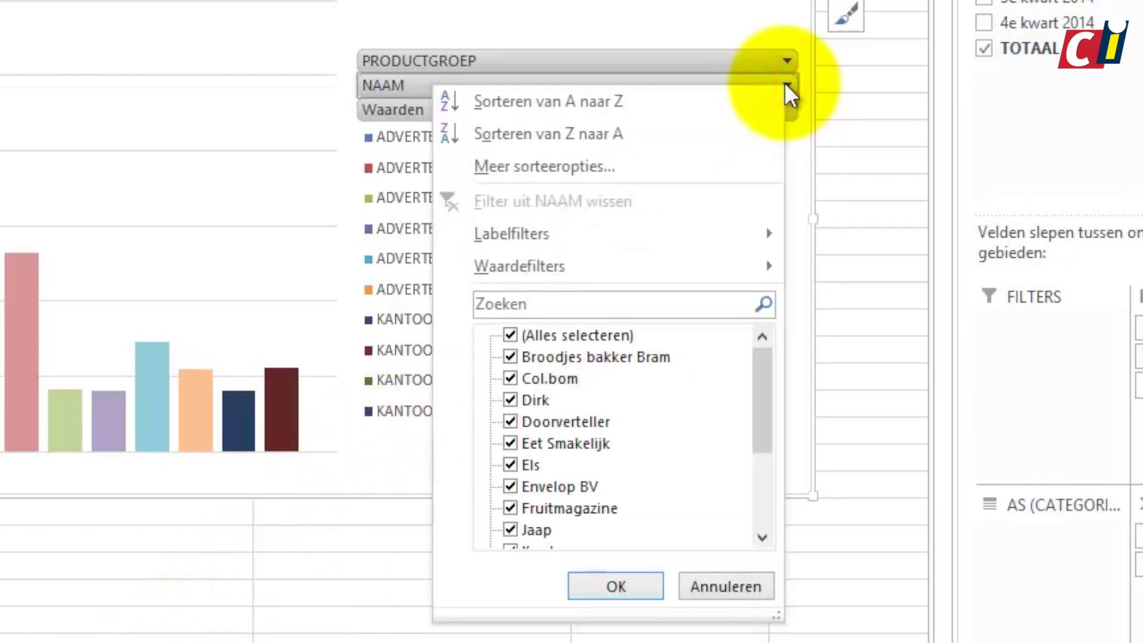
click(784, 82)
click(785, 60)
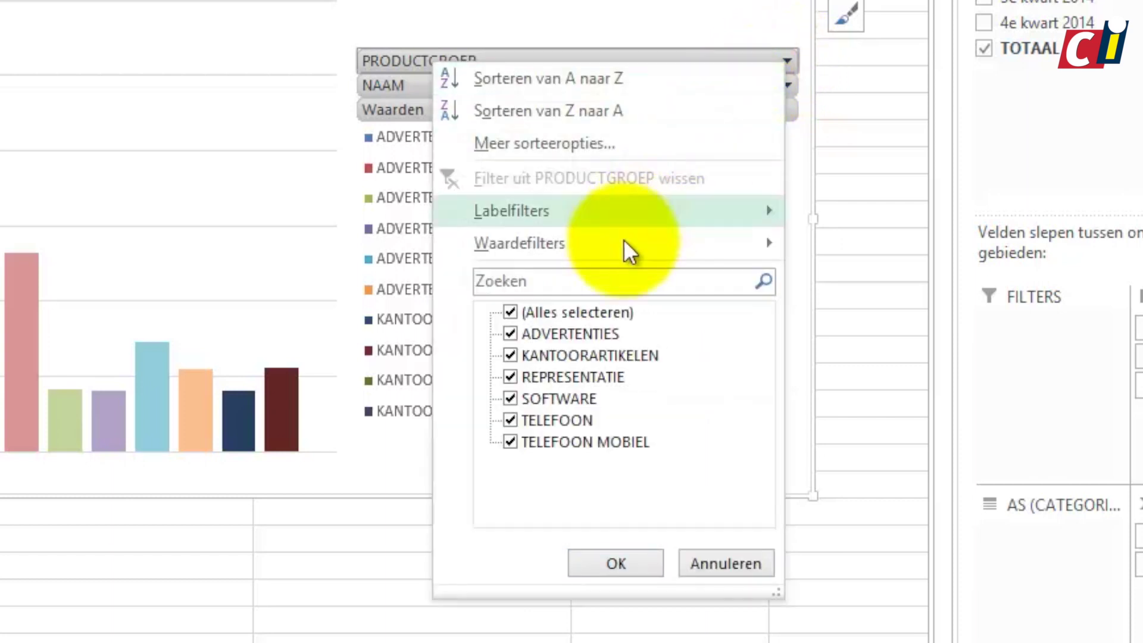
click(511, 310)
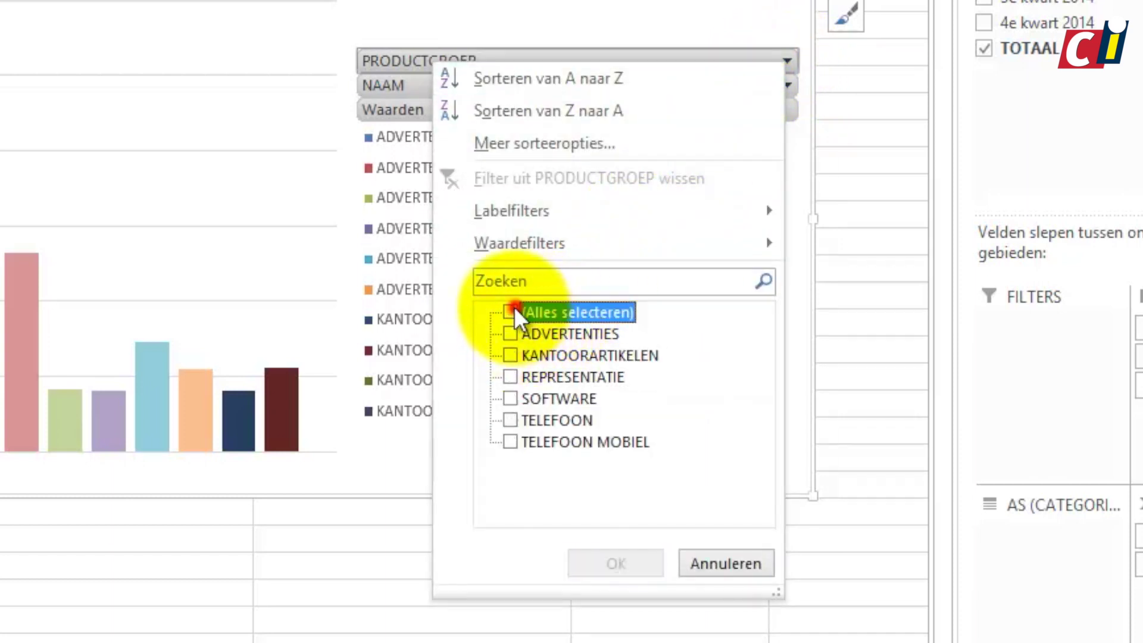
click(509, 421)
click(511, 442)
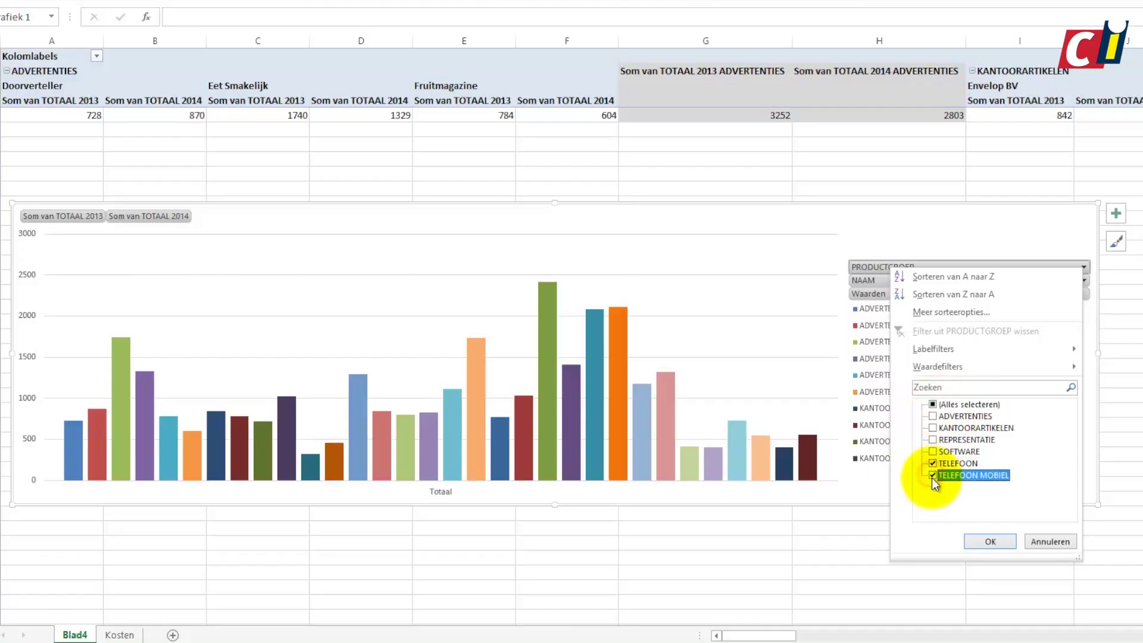
click(988, 541)
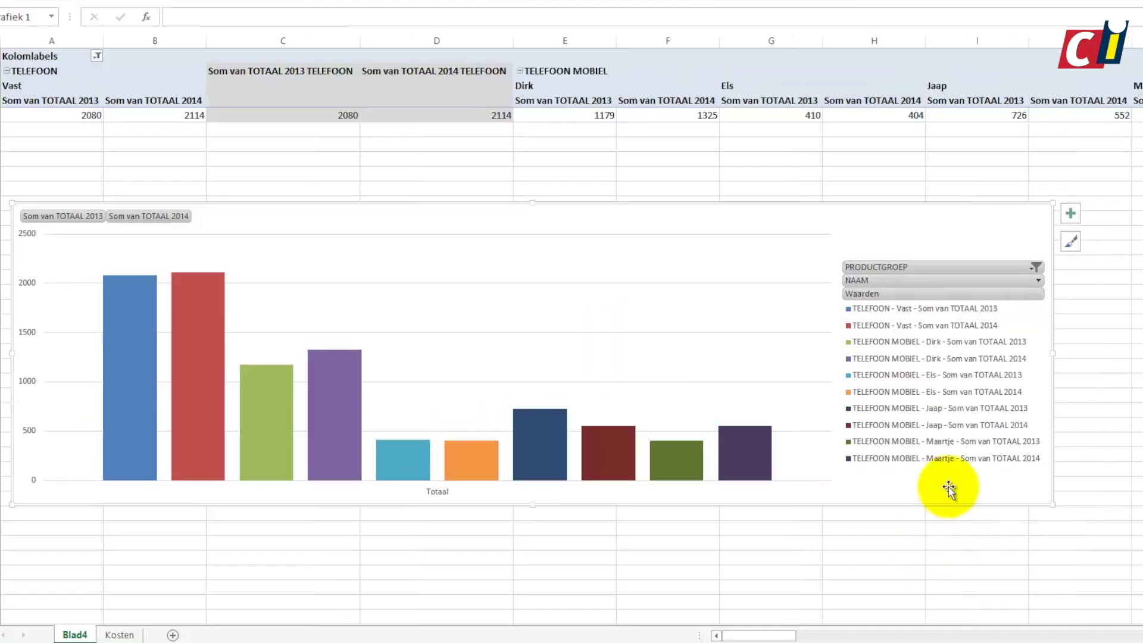
Remove TELEFOON from the filter so only TELEFOON MOBIEL remains
click(1031, 266)
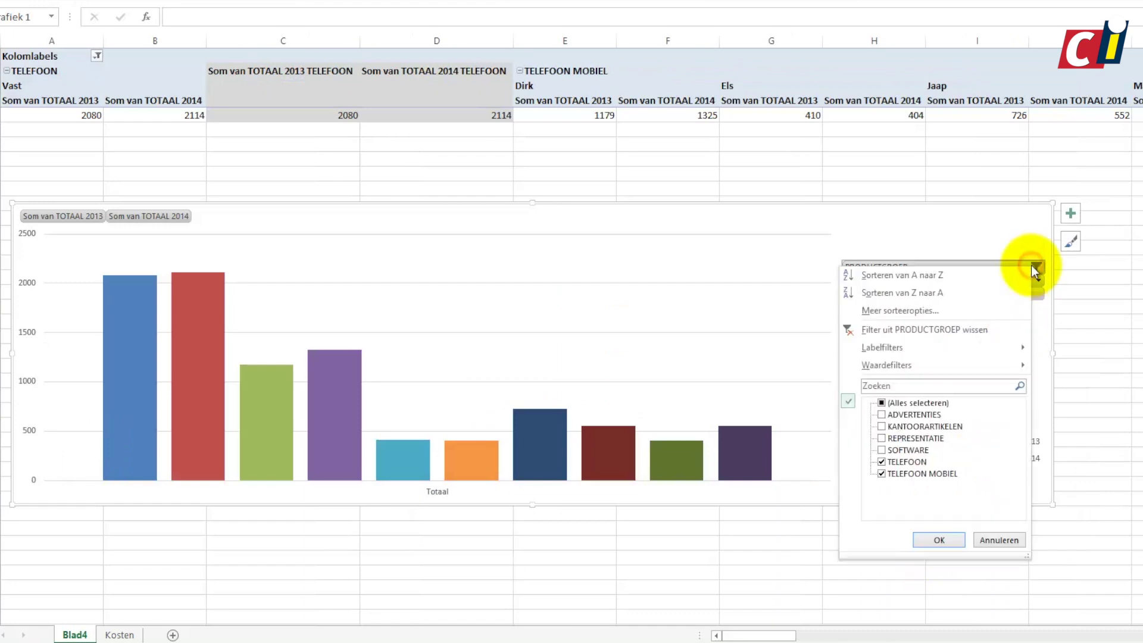
click(919, 462)
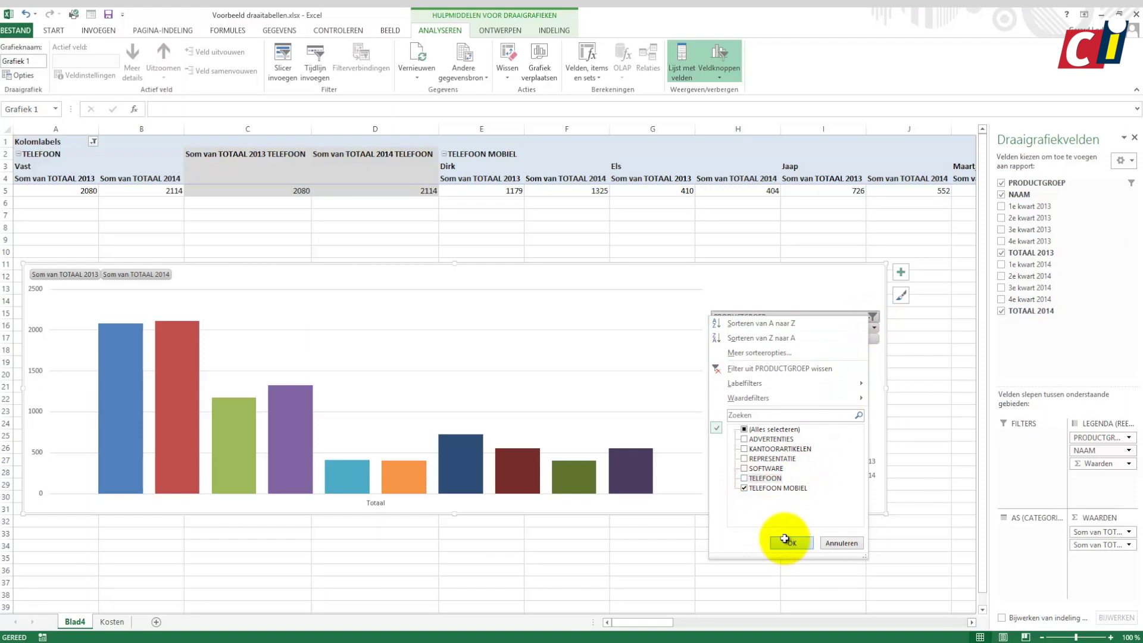
click(790, 543)
Return NAAM to the axis and replace both yearly totals with the eight 1e–4e kwart 2013/2014 fields
drag(1100, 450, 1015, 536)
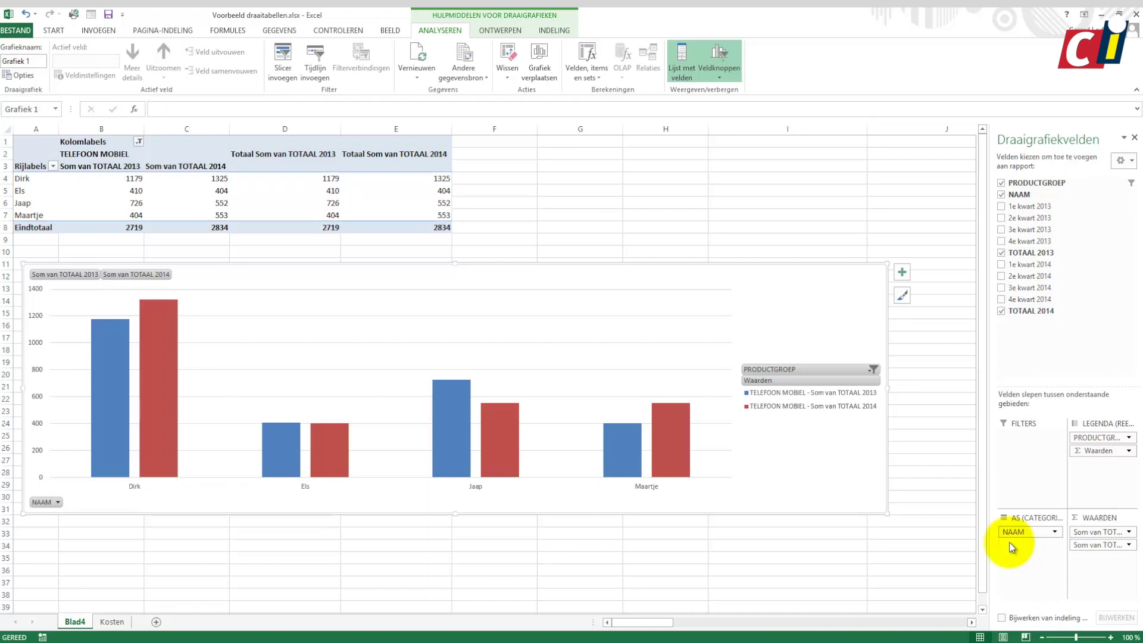
click(1001, 206)
click(1001, 218)
click(1002, 229)
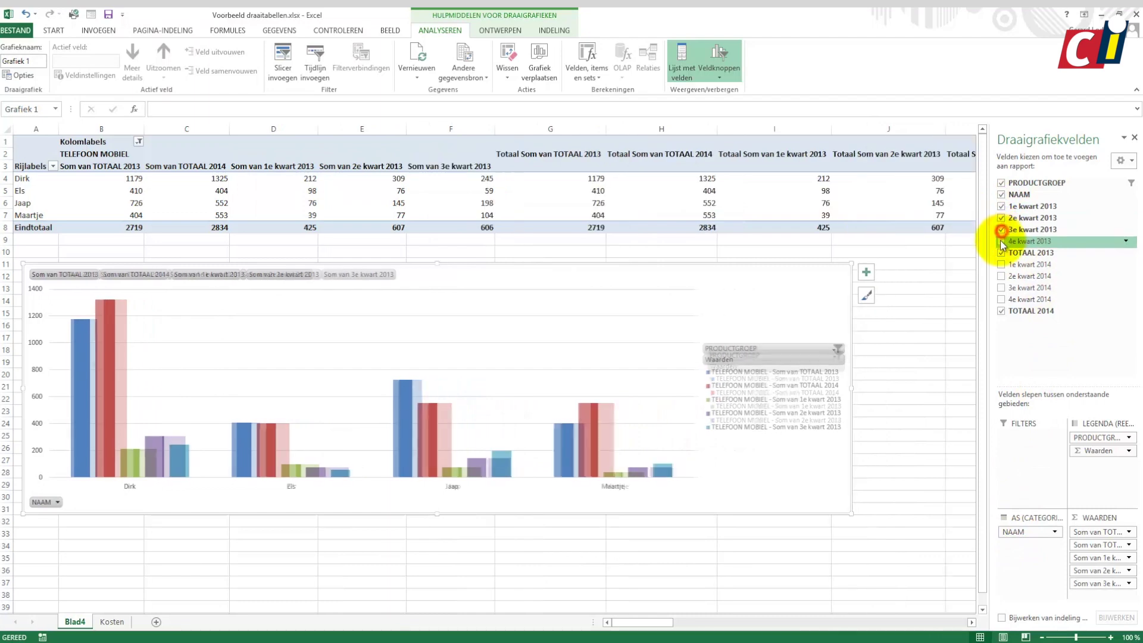
click(1001, 241)
click(1002, 253)
click(1001, 264)
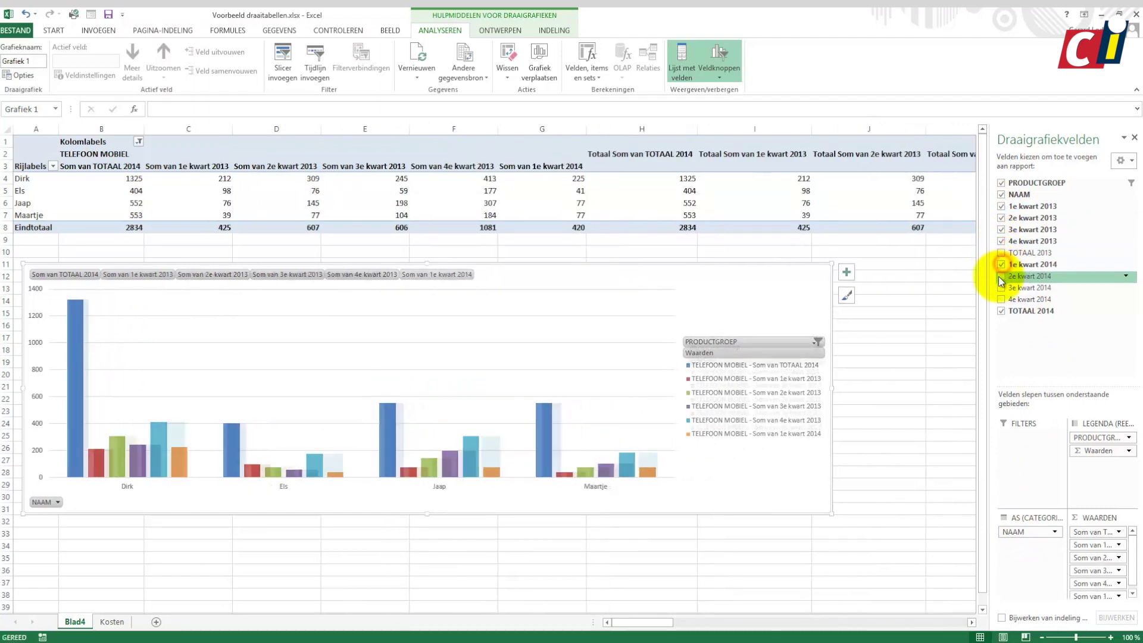
click(1001, 276)
click(1001, 288)
click(1001, 299)
click(1001, 311)
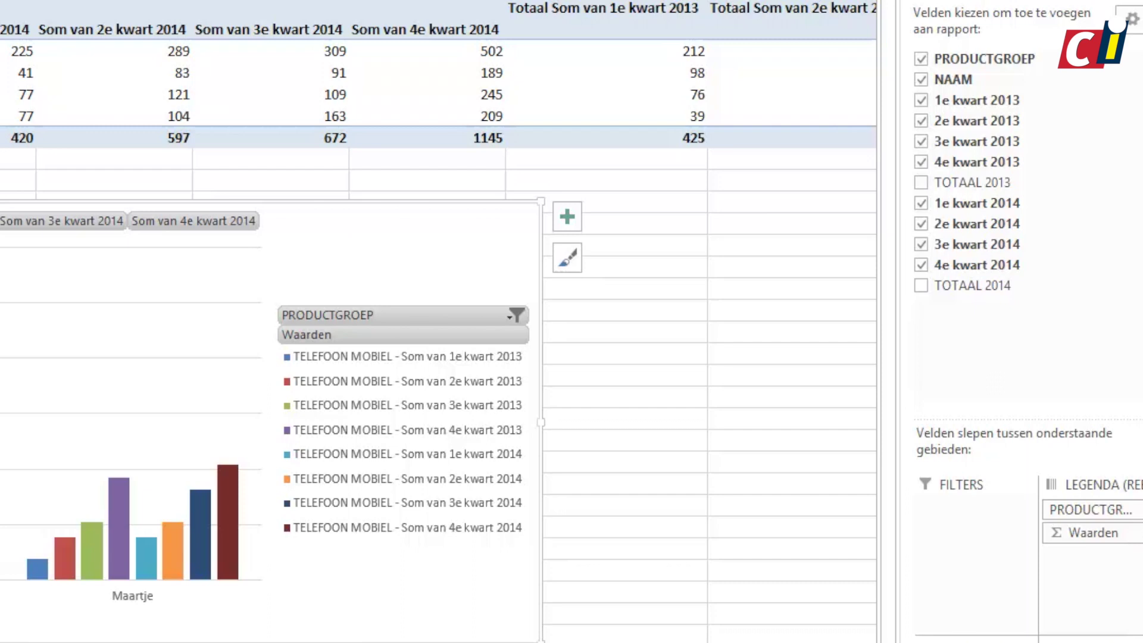
Add data labels to the bars and apply the dark chart style with outlined columns
click(568, 218)
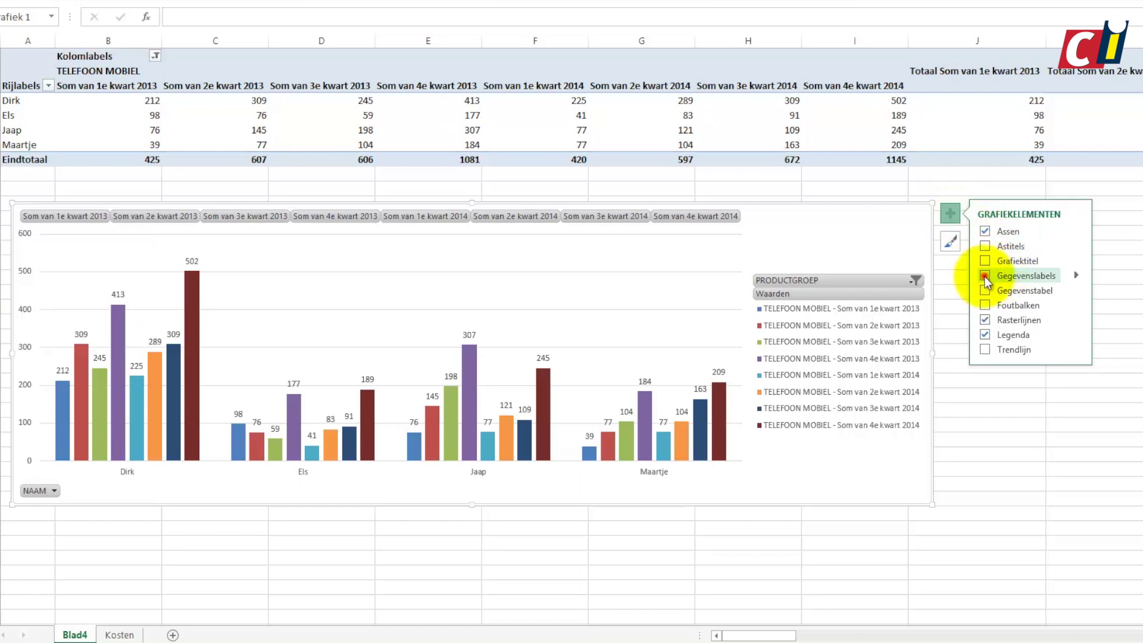
click(985, 277)
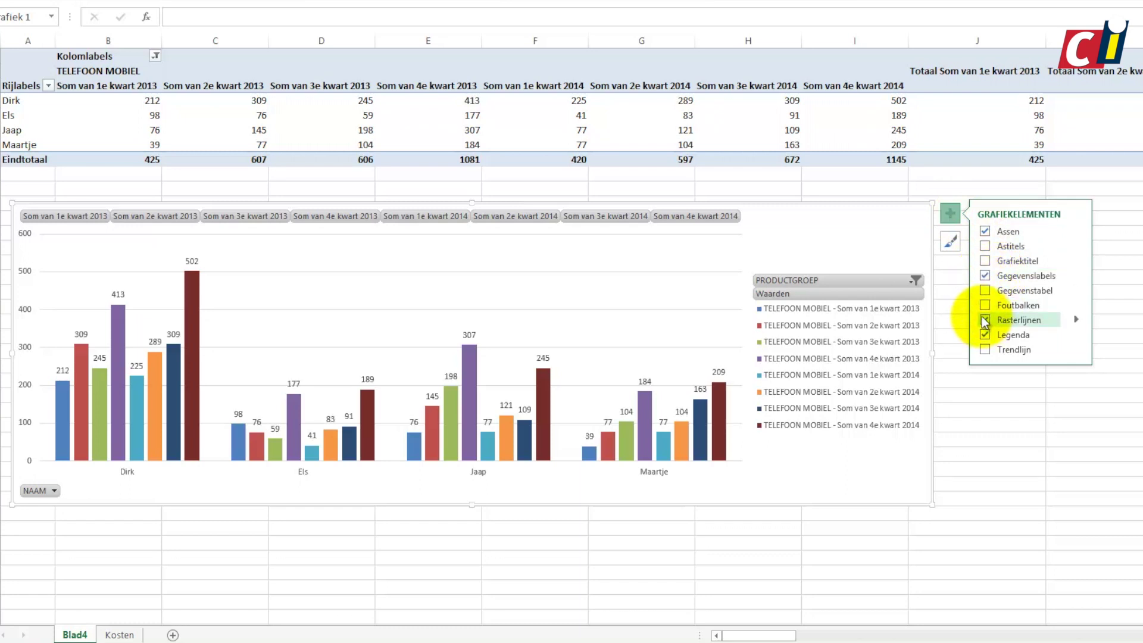
click(951, 243)
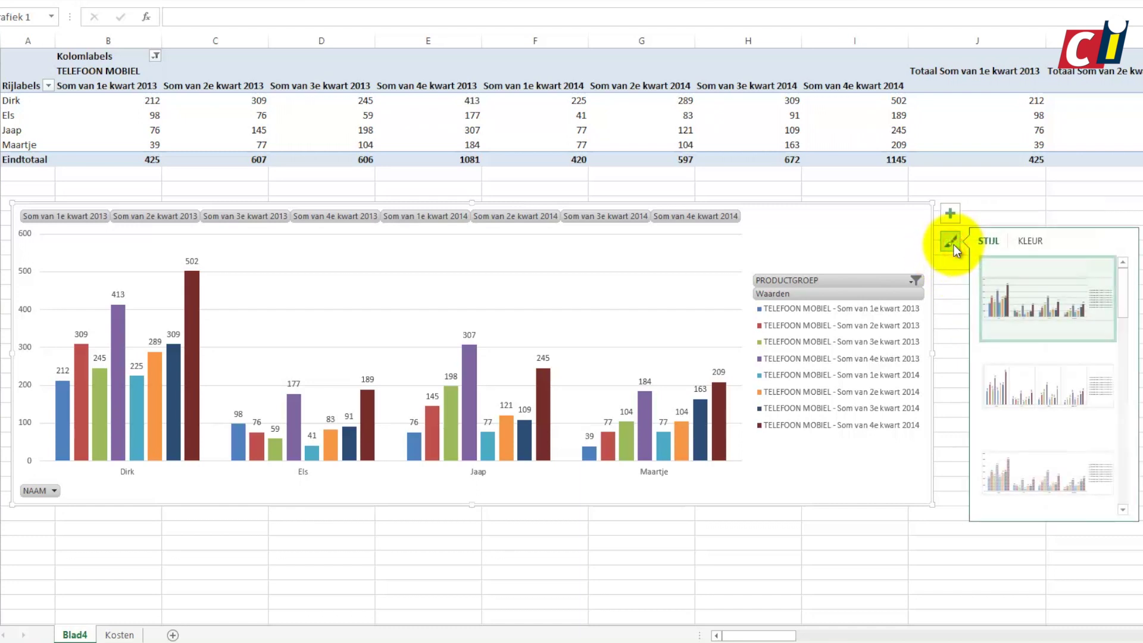
scroll(1118, 400, down, 1)
scroll(1113, 411, down, 2)
scroll(1107, 428, up, 1)
click(1047, 461)
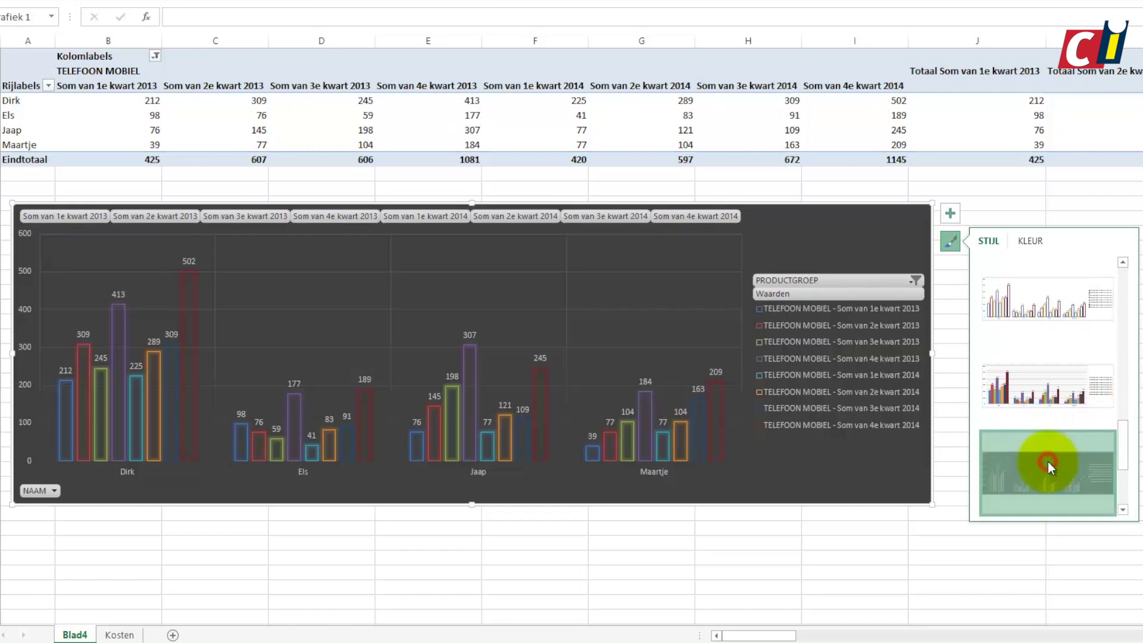
click(934, 552)
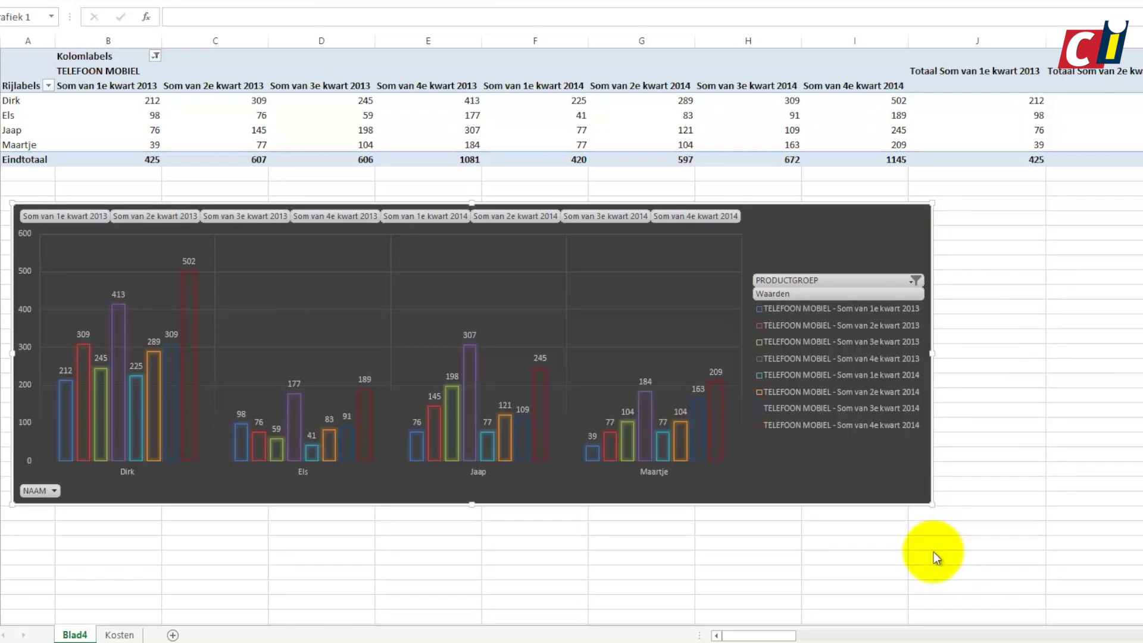